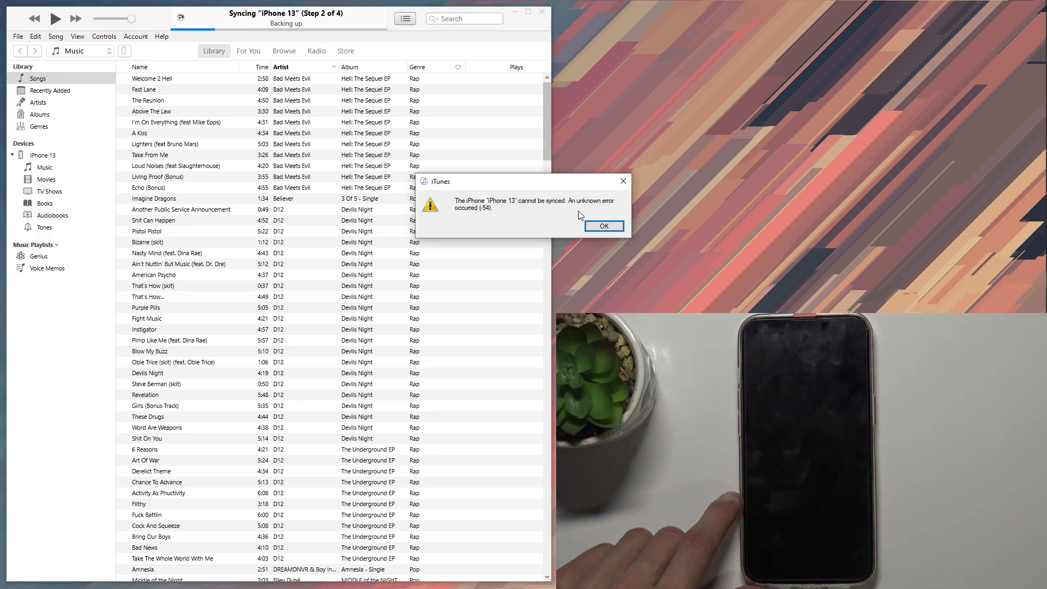
- Dismiss the iTunes sync failure message with OK
left_click(604, 227)
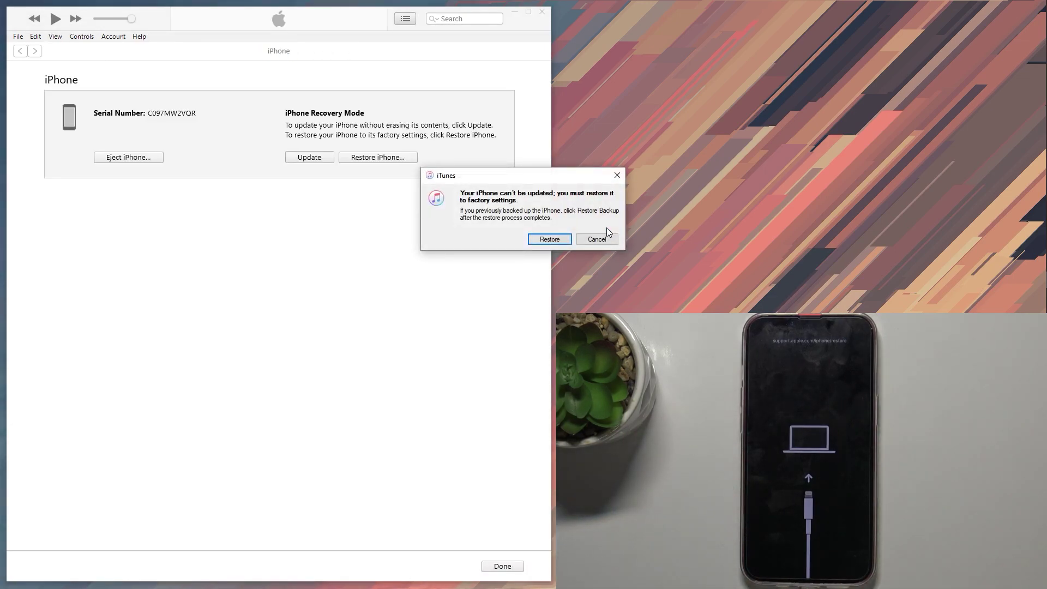
- Close the 'must restore' factory-settings warning without restoring
left_click(618, 175)
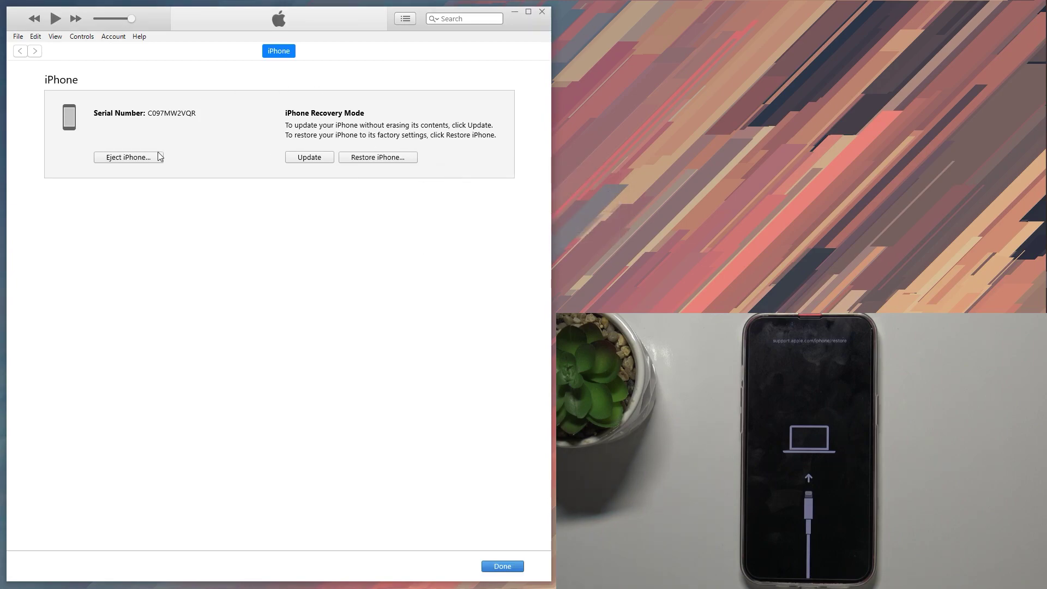